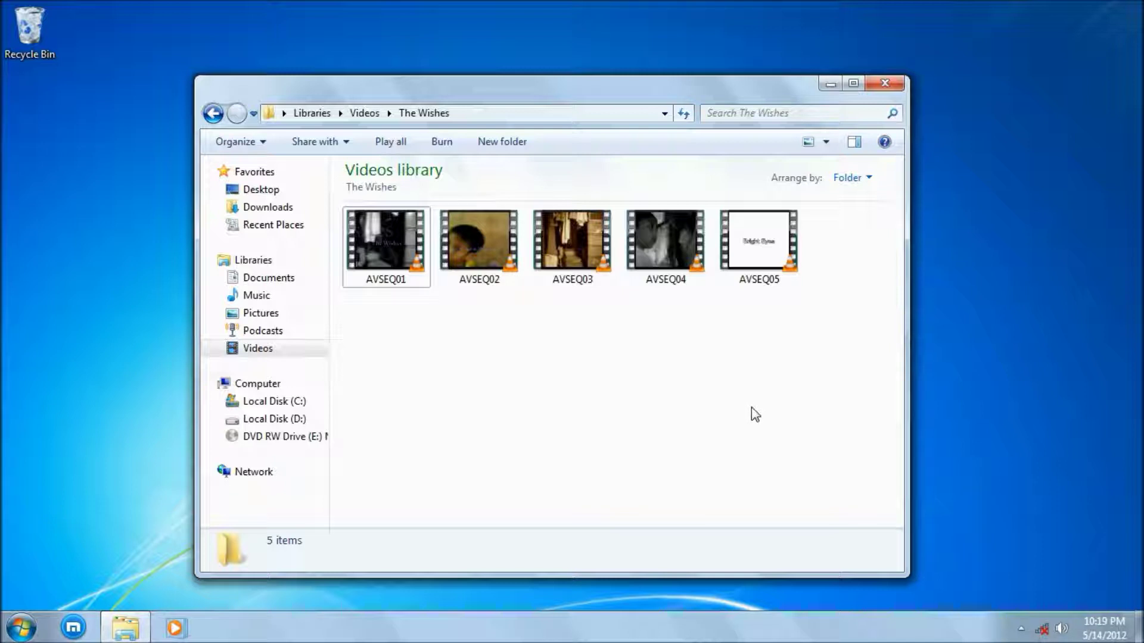
# Step: Launch Freemake Video Converter and add the five videos AVSEQ01 to AVSEQ05 from The Wishes folder to its conversion list
pyautogui.click(21, 627)
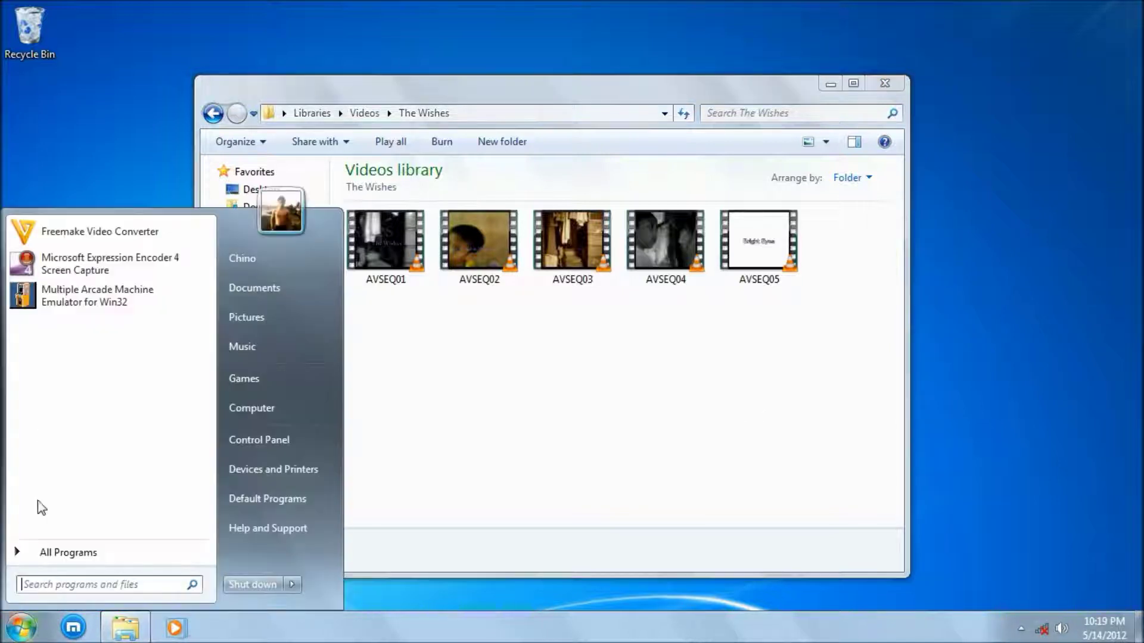
pyautogui.click(116, 232)
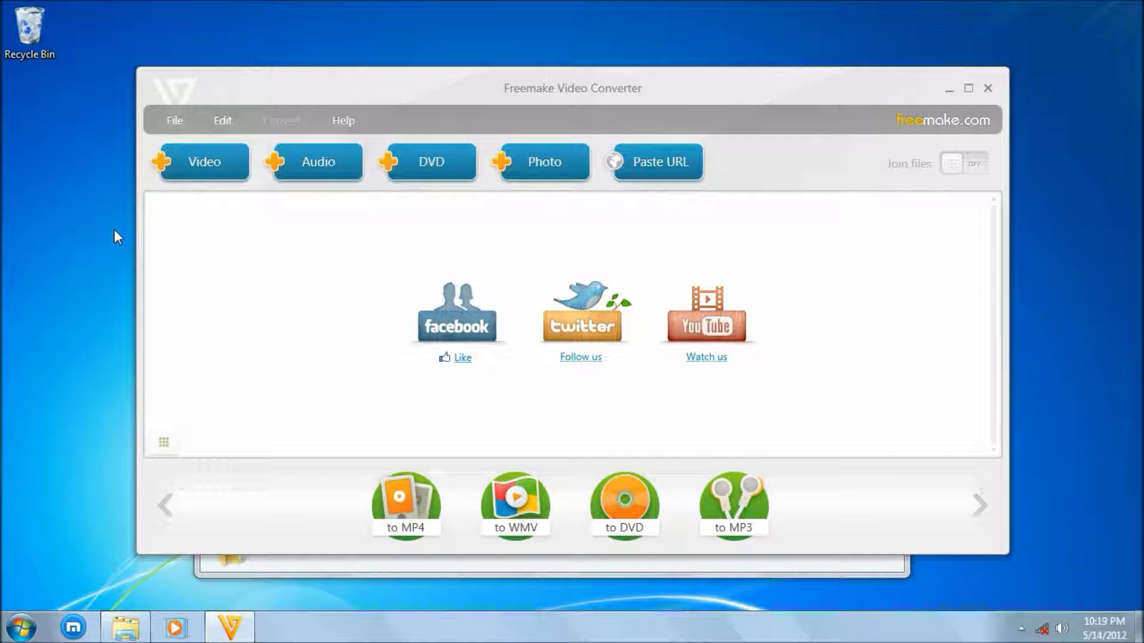
pyautogui.click(280, 565)
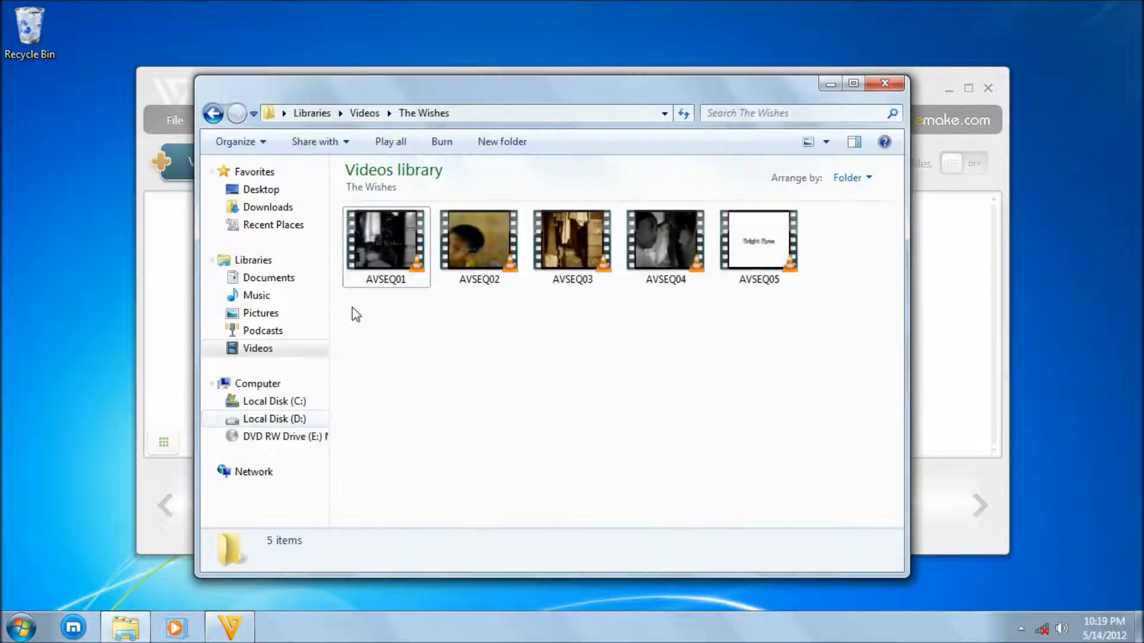
pyautogui.moveTo(801, 335); pyautogui.dragTo(149, 273)
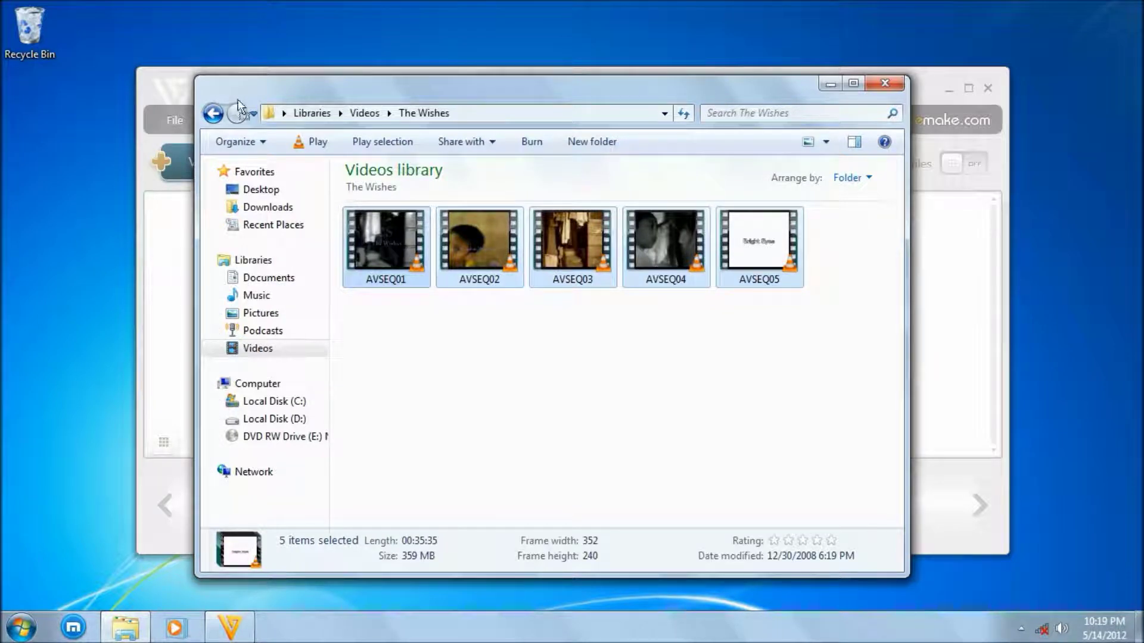
pyautogui.click(168, 77)
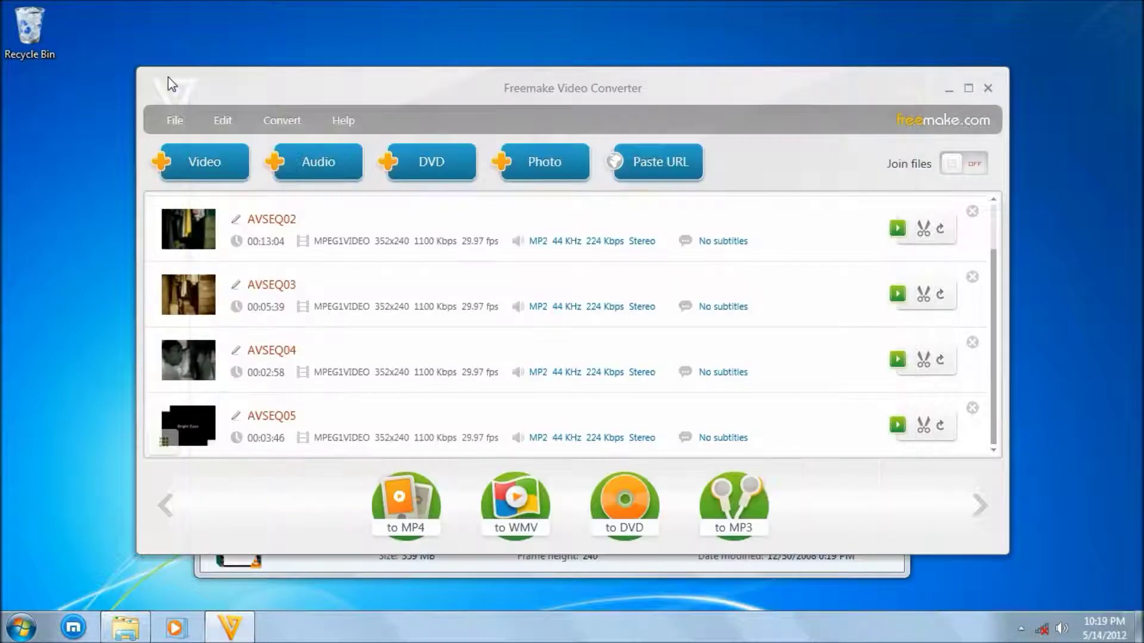
pyautogui.scroll(2, 857, 325)
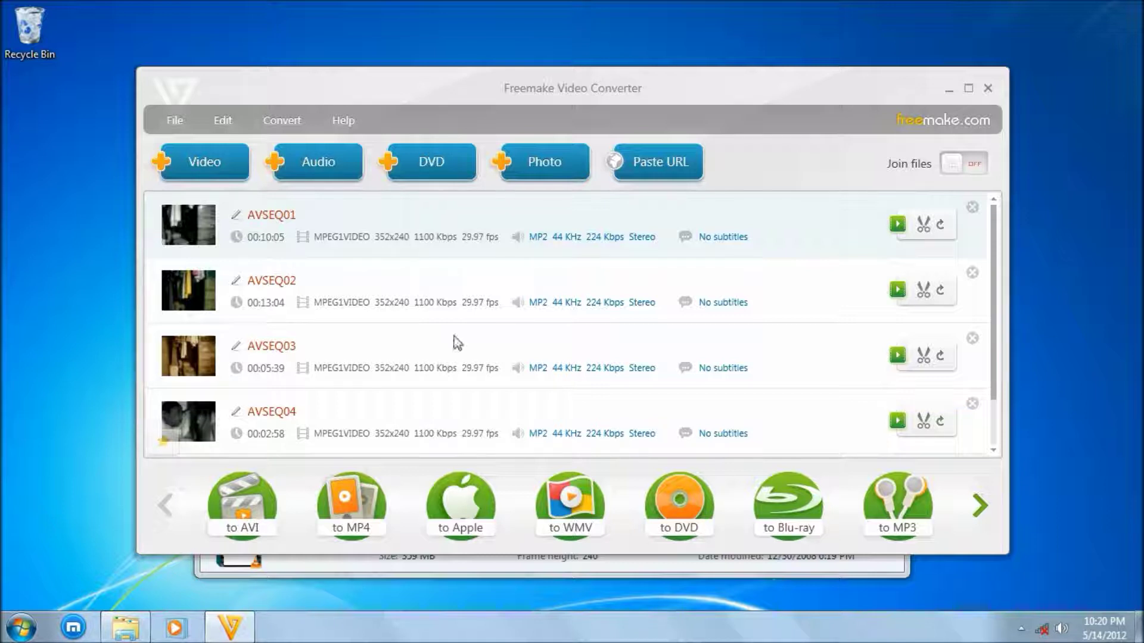
# Step: Choose DVD from the available output formats and set the DVD title to "The Wishes"
pyautogui.click(980, 505)
pyautogui.scroll(-4, 966, 504)
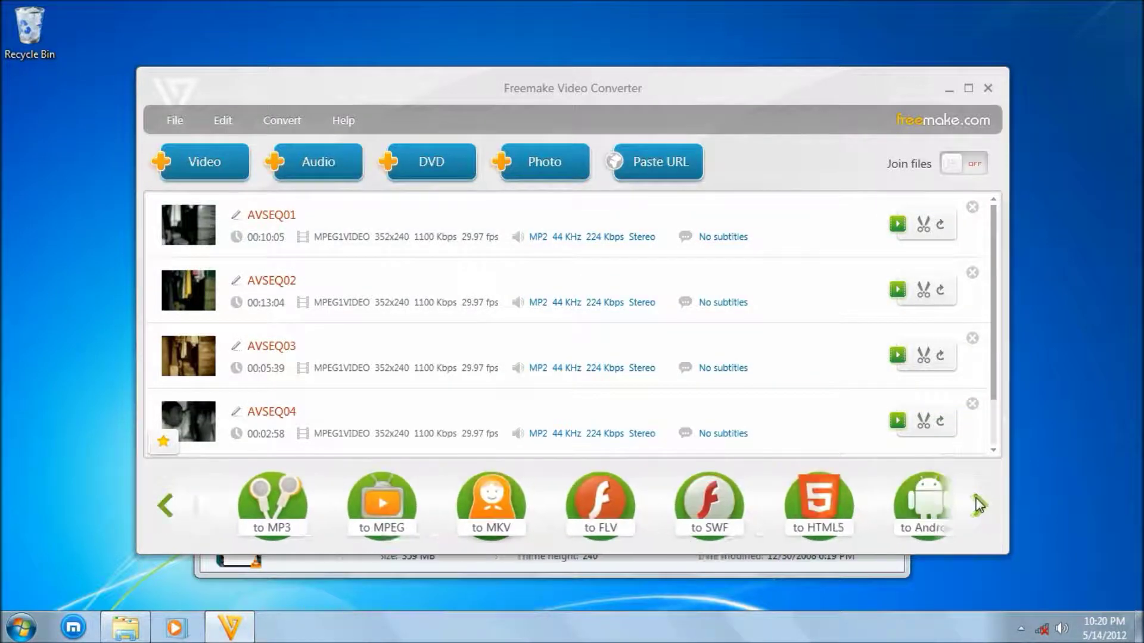
pyautogui.scroll(7, 945, 492)
pyautogui.scroll(2, 946, 490)
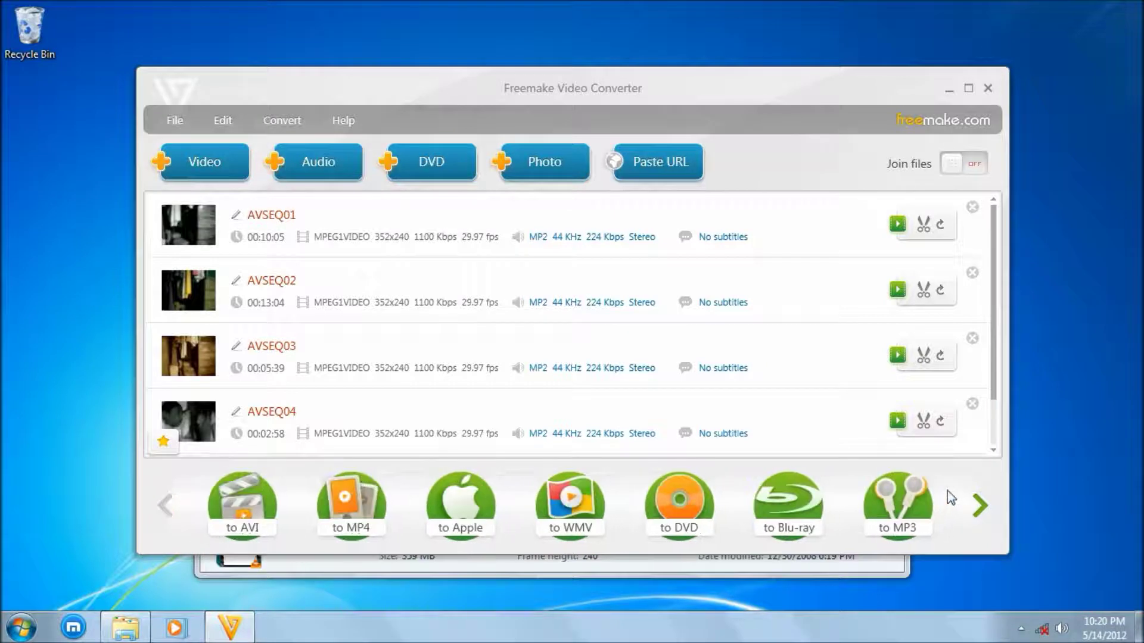
pyautogui.click(687, 501)
pyautogui.moveTo(483, 227); pyautogui.dragTo(384, 227)
pyautogui.write('T')
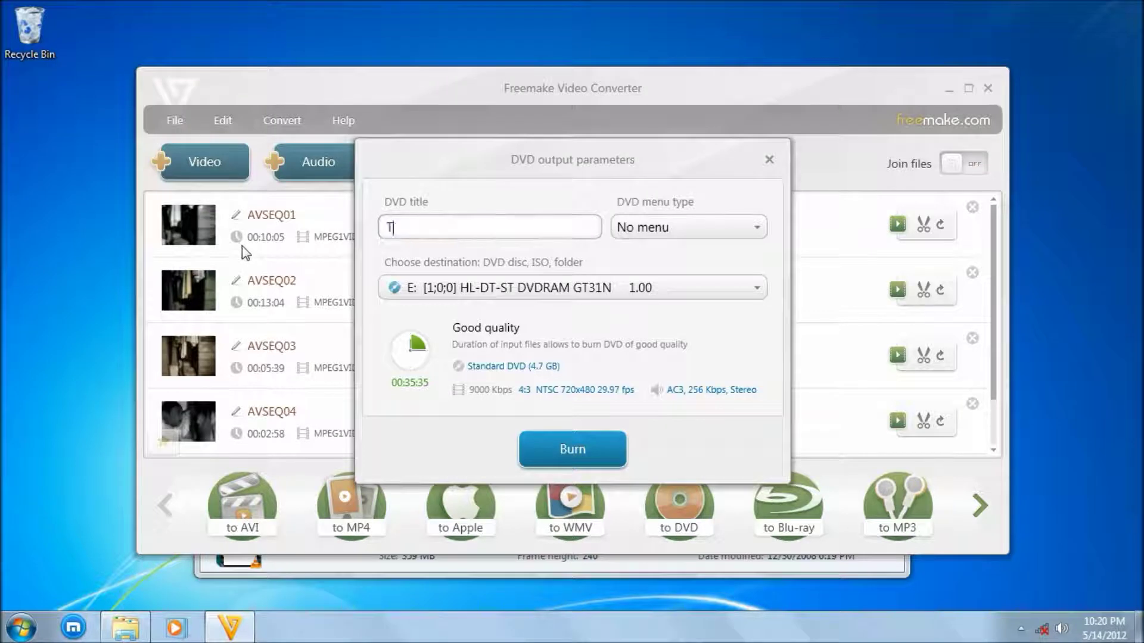
pyautogui.write('he Wishes')
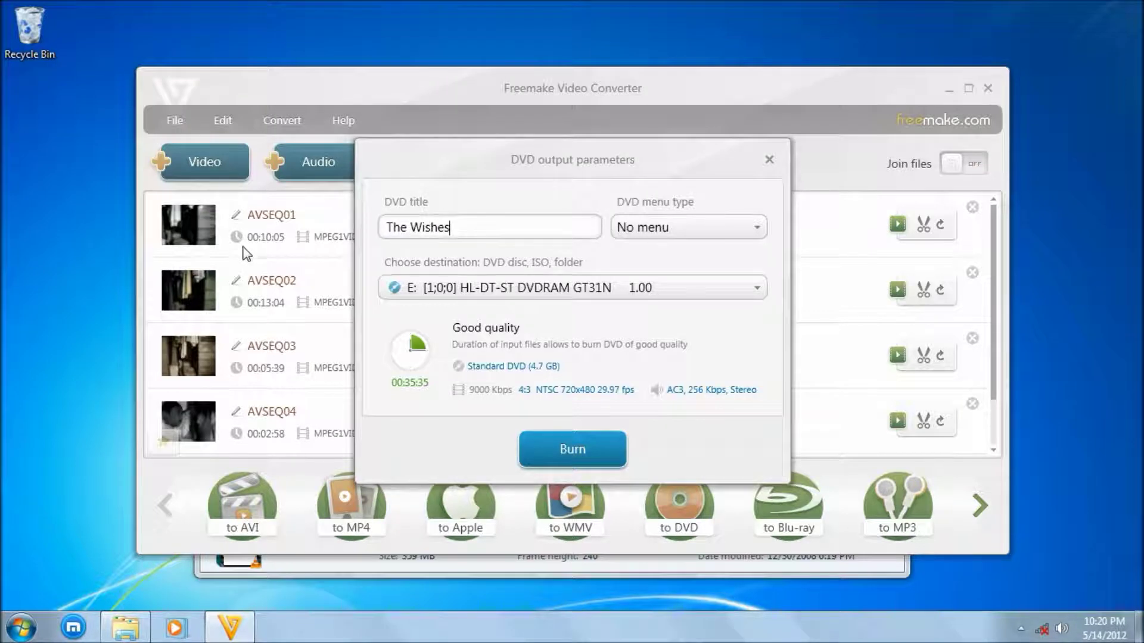
# Step: Check the DVD menu types, keep No menu, and dismiss the Windows color scheme prompt
pyautogui.click(691, 225)
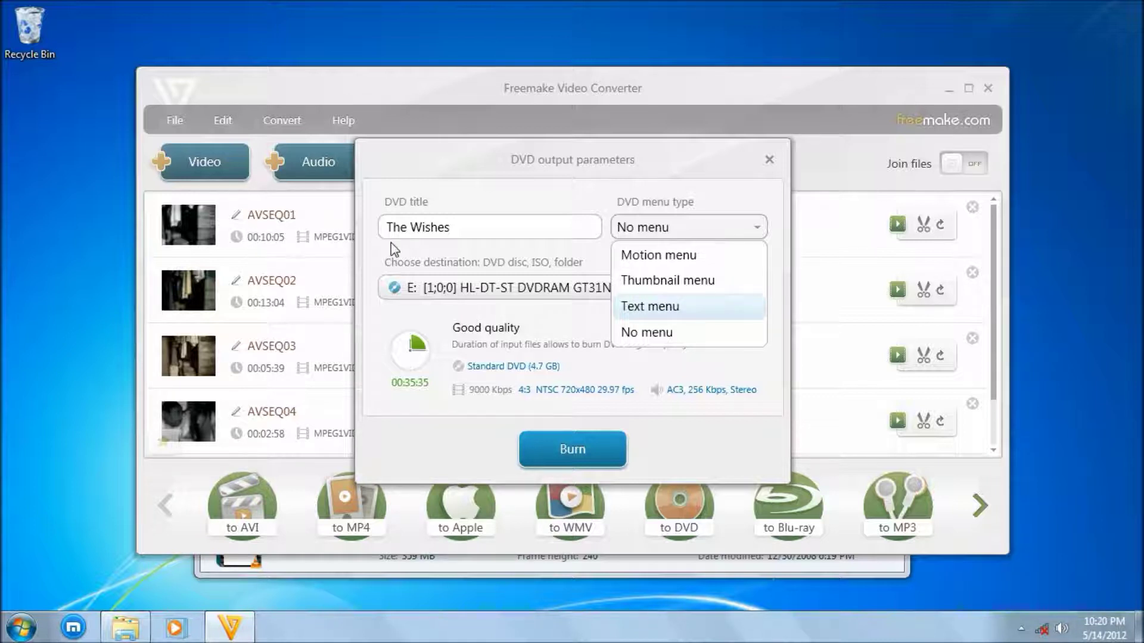
pyautogui.click(649, 228)
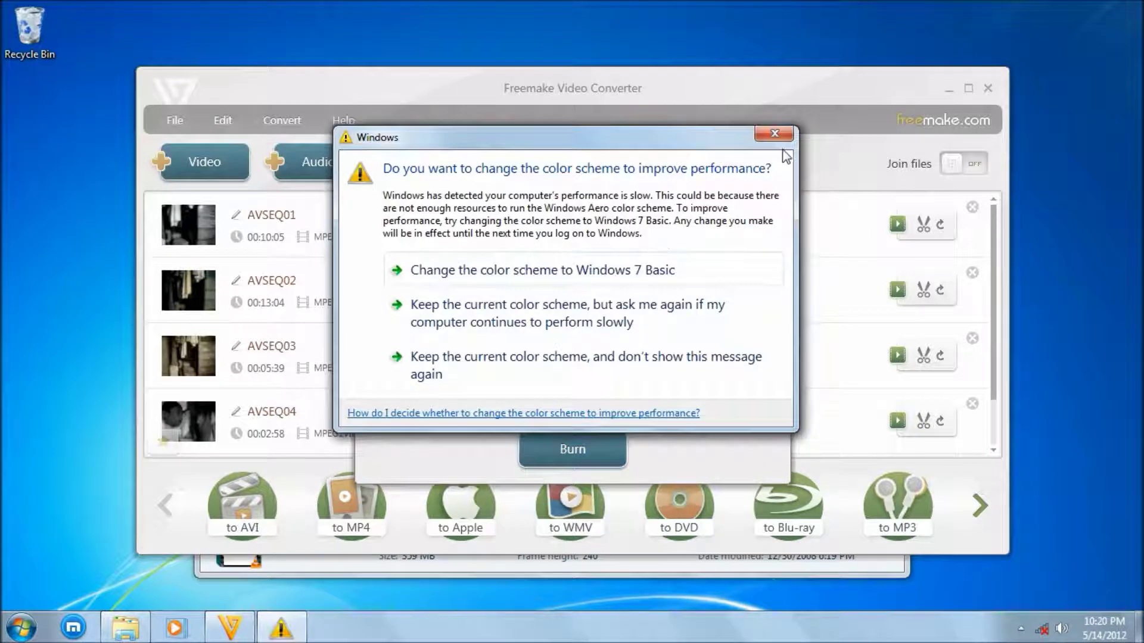
pyautogui.click(775, 134)
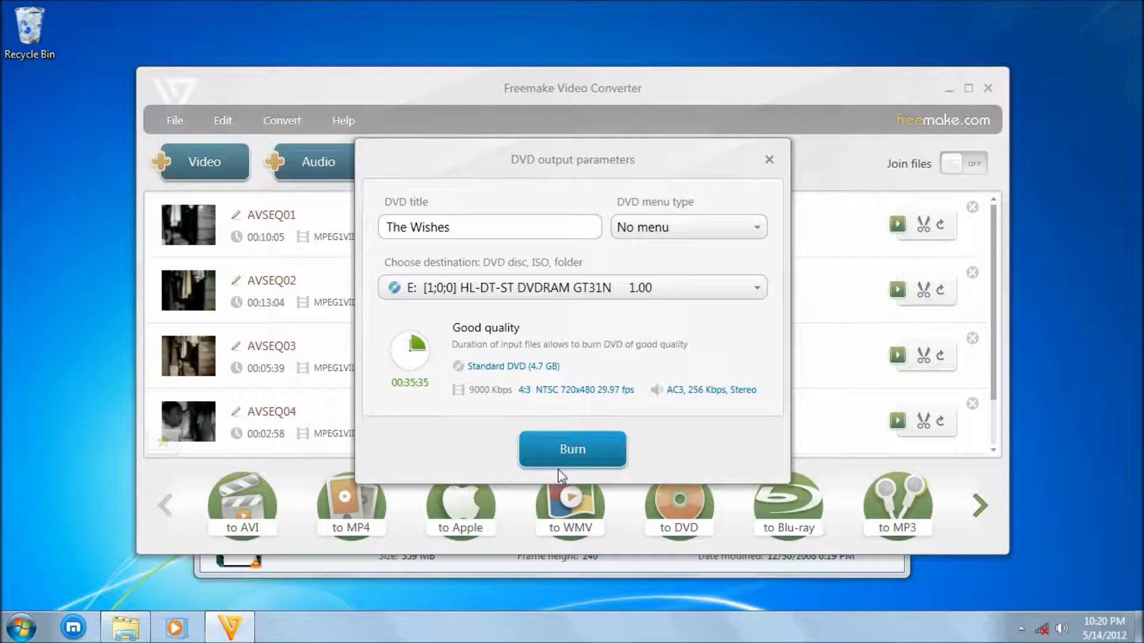
# Step: Set the DVD destination to an ISO file named The Wishes in the DVD folder and start the conversion
pyautogui.click(534, 287)
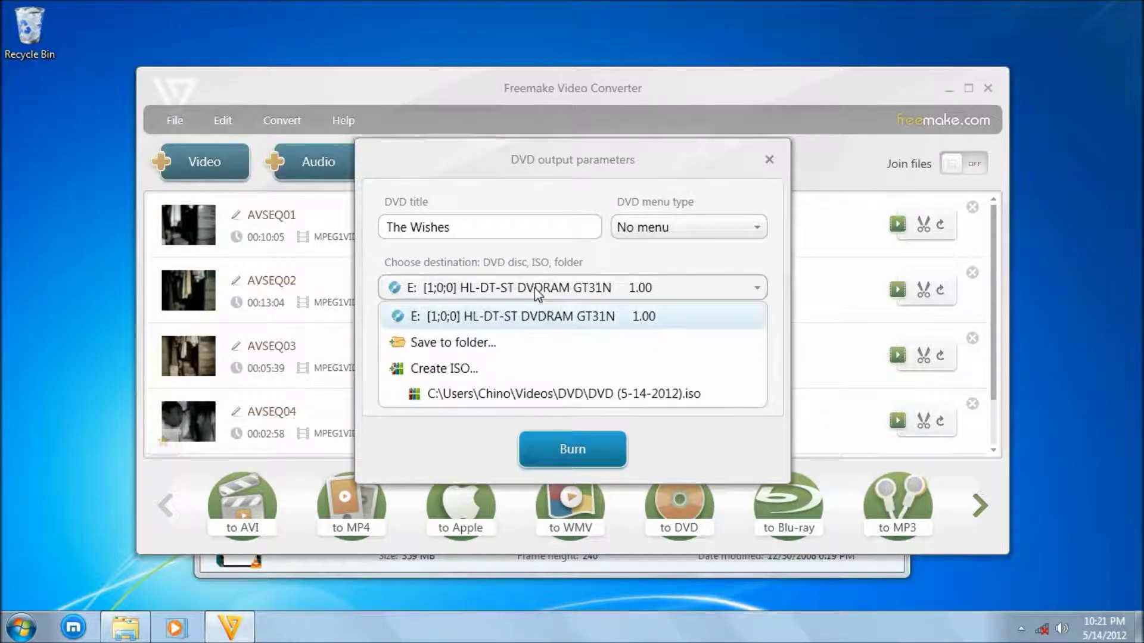
pyautogui.click(500, 368)
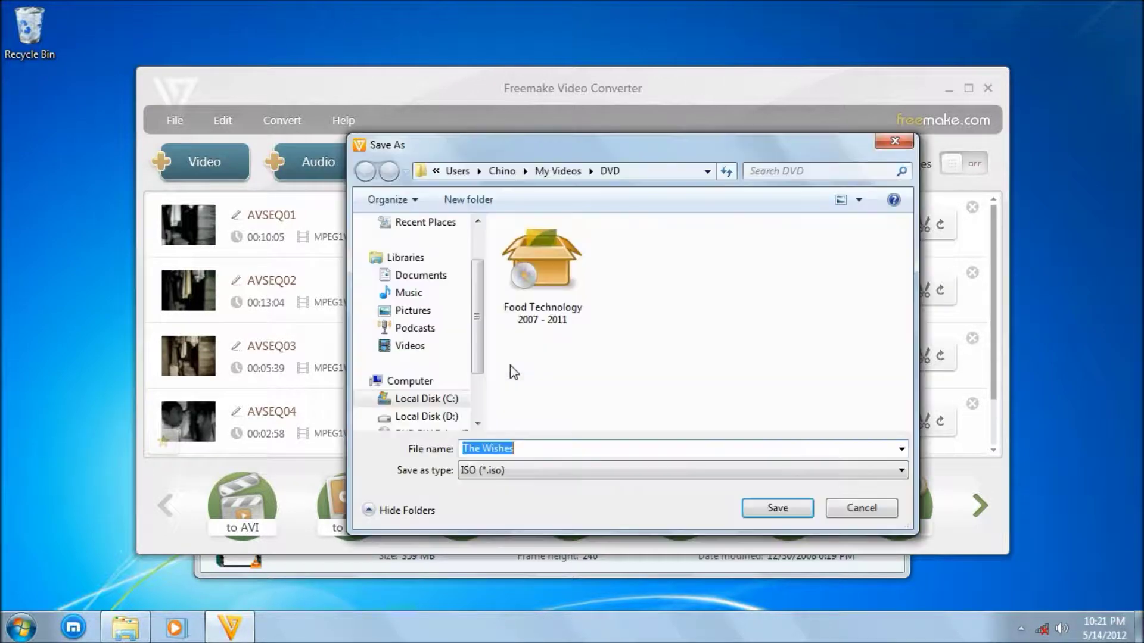
pyautogui.click(774, 508)
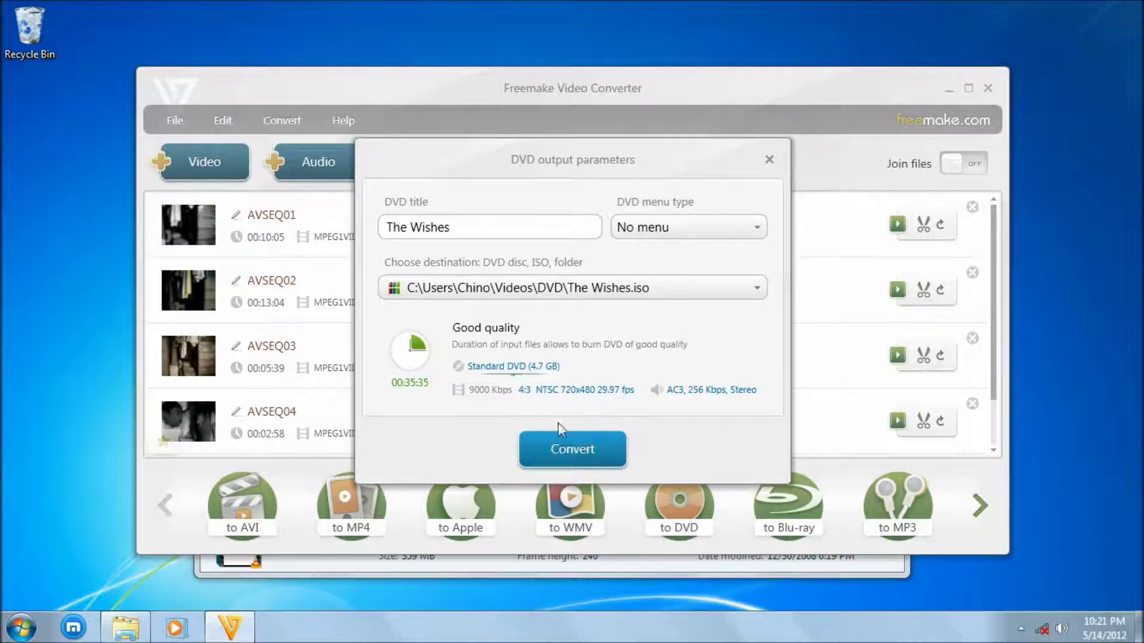
pyautogui.click(572, 450)
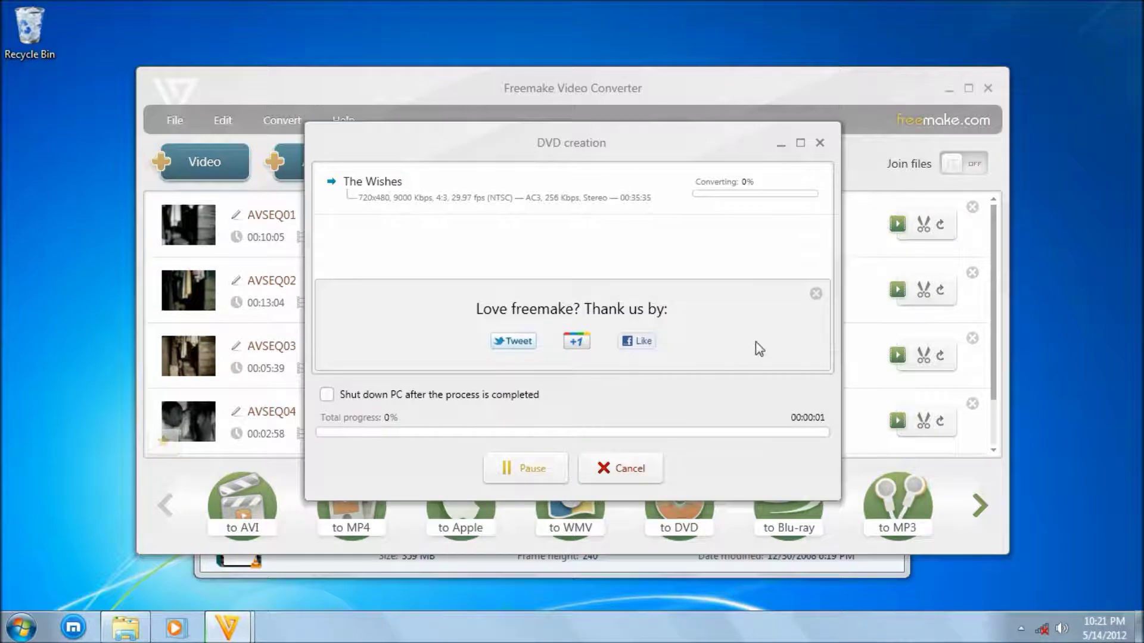
pyautogui.click(815, 294)
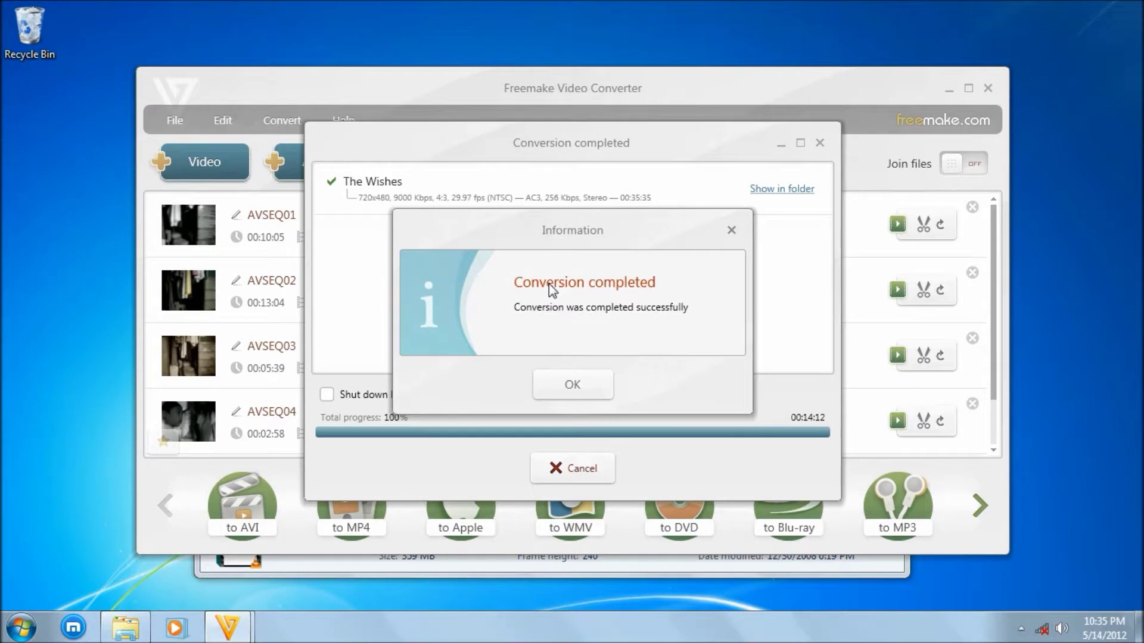
# Step: Dismiss the conversion completion message and close the conversion window together with the video converter
pyautogui.click(575, 382)
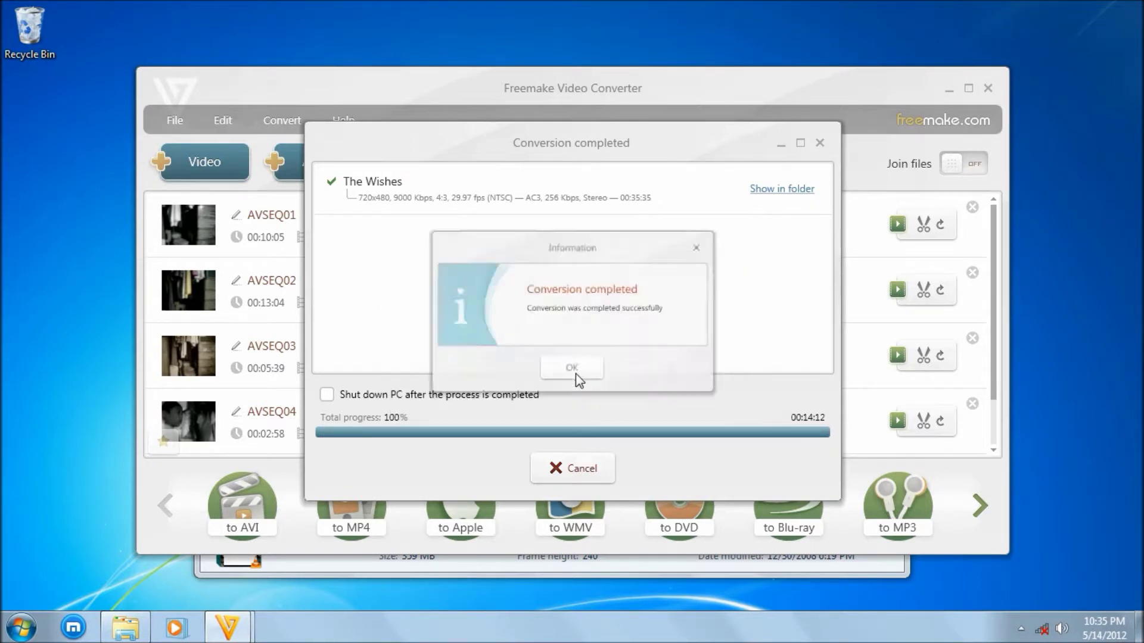
pyautogui.click(572, 468)
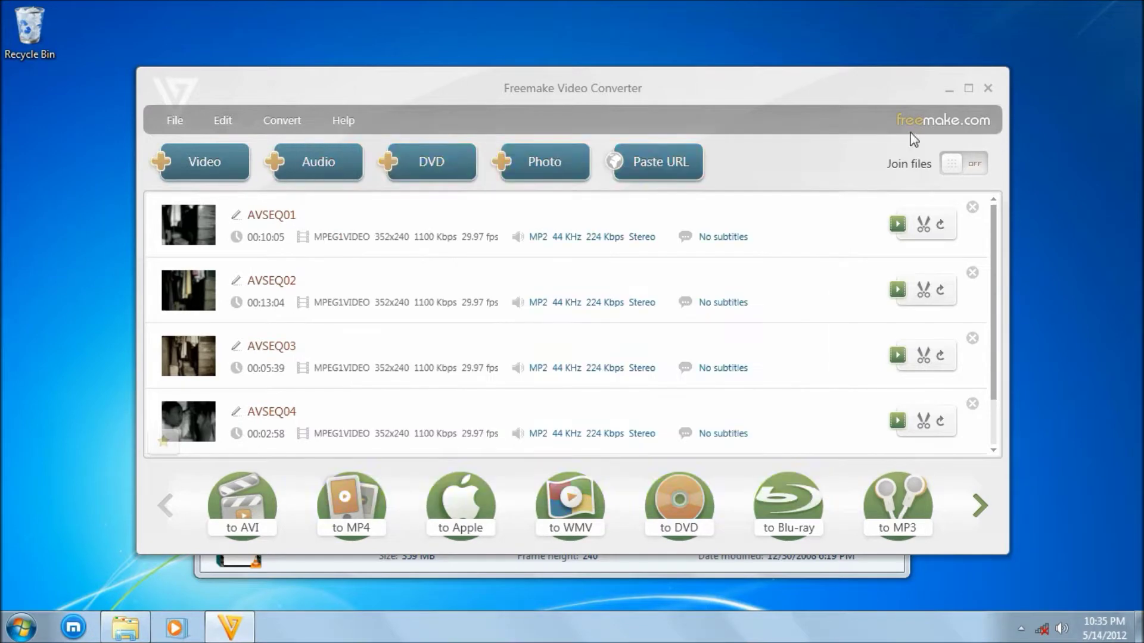
pyautogui.click(987, 89)
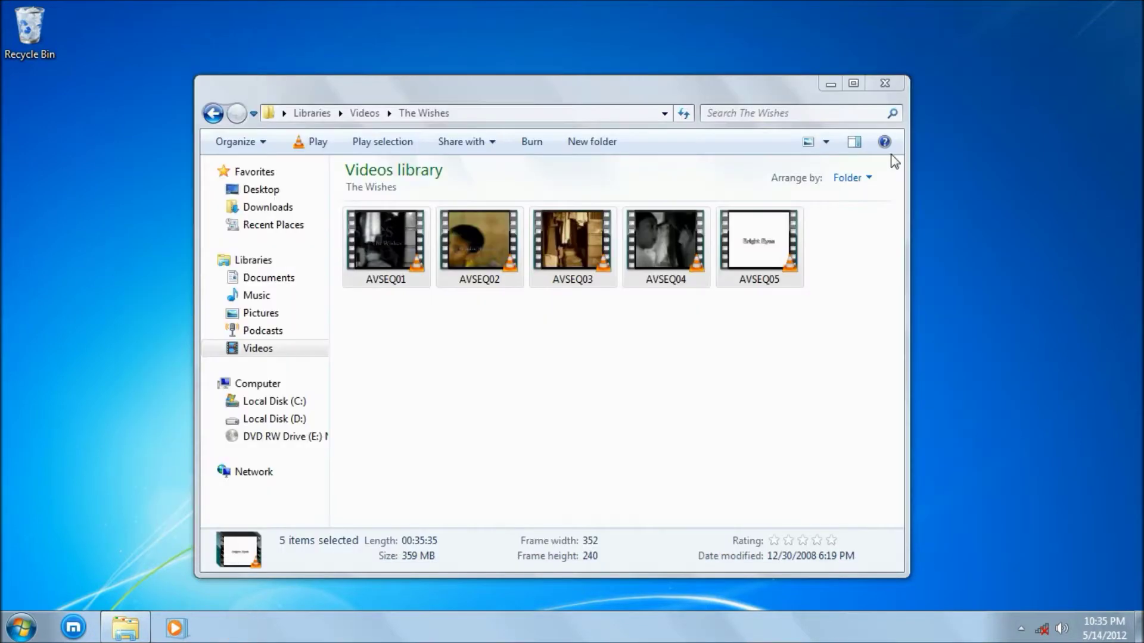
# Step: Open the DVD folder in the Videos library and select the disc image The Wishes
pyautogui.click(743, 314)
pyautogui.click(303, 343)
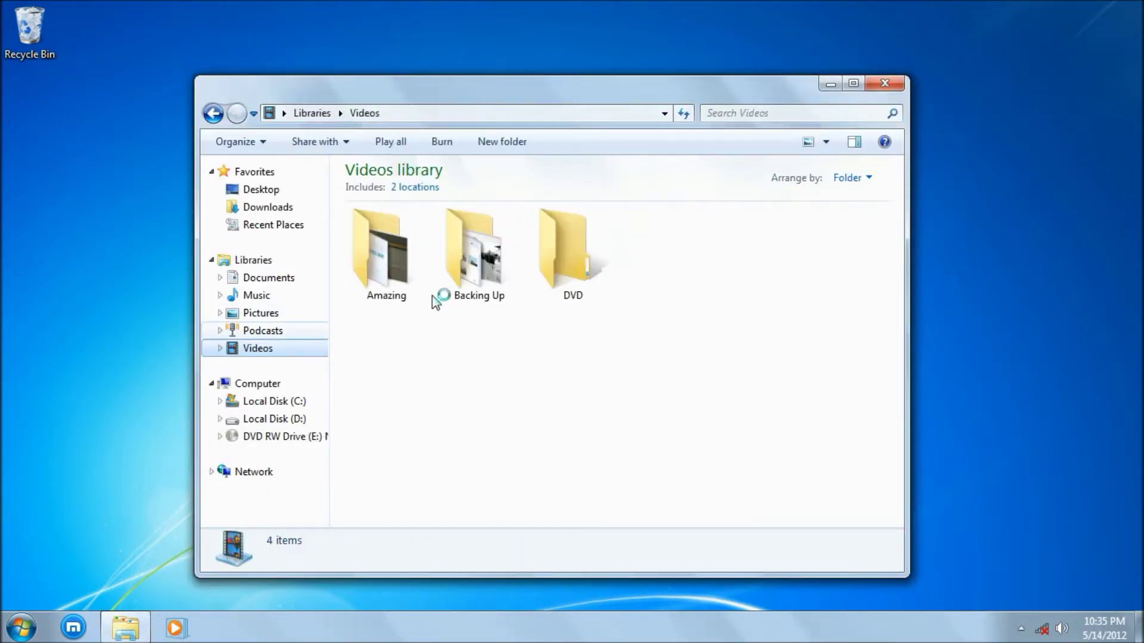
pyautogui.doubleClick(583, 240)
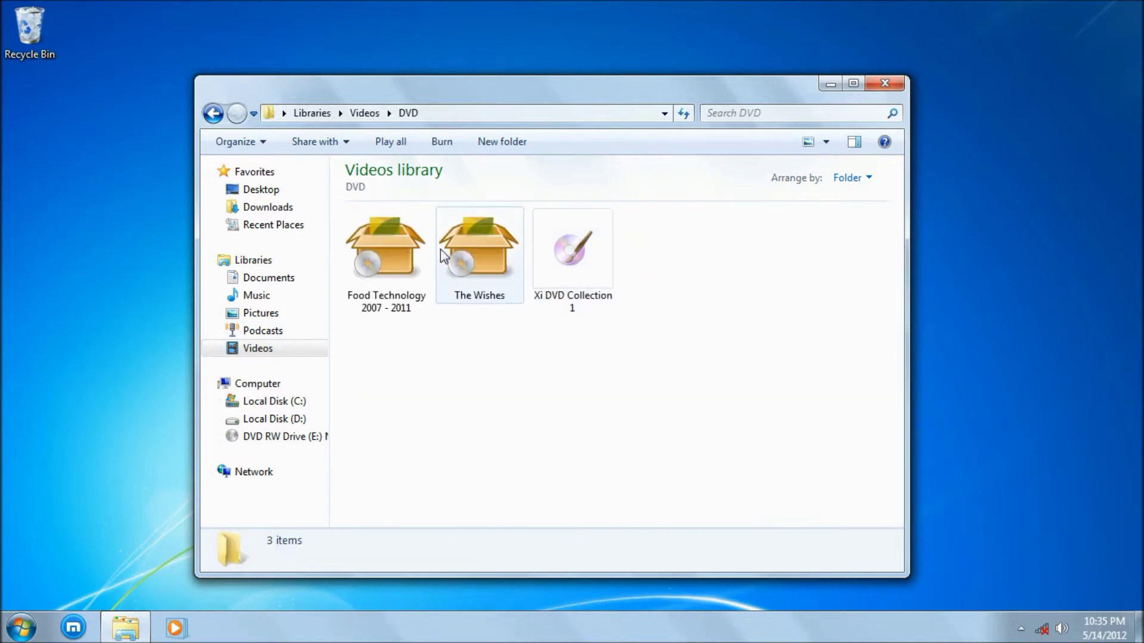
pyautogui.click(471, 250)
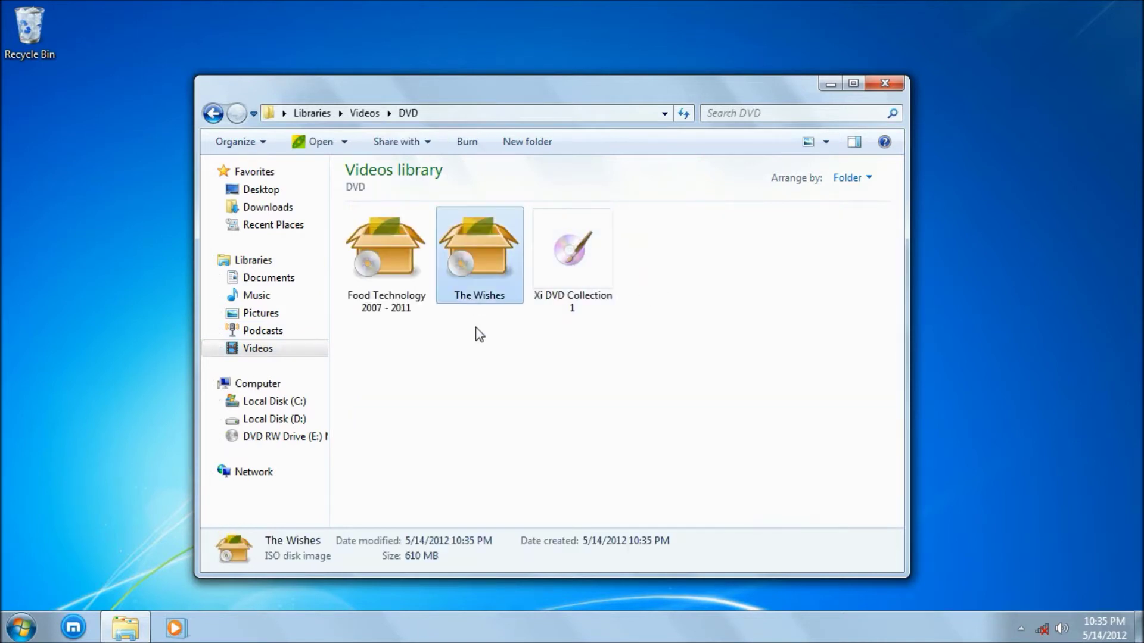
# Step: Examine which programs can open the disc image The Wishes, without choosing one
pyautogui.rightClick(480, 260)
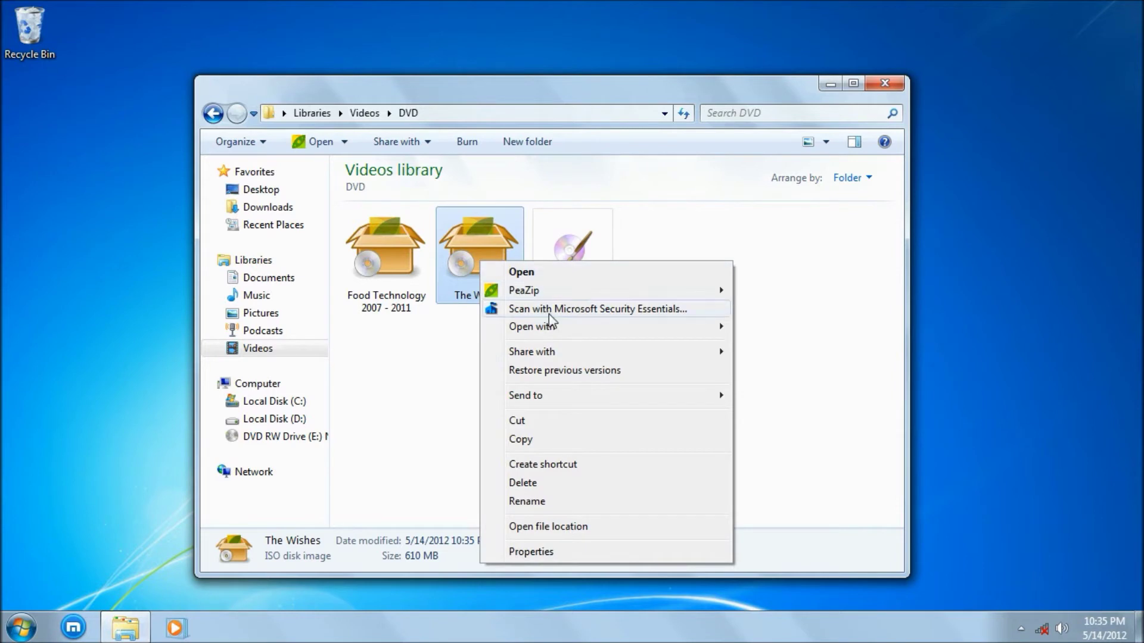
pyautogui.moveTo(563, 329)
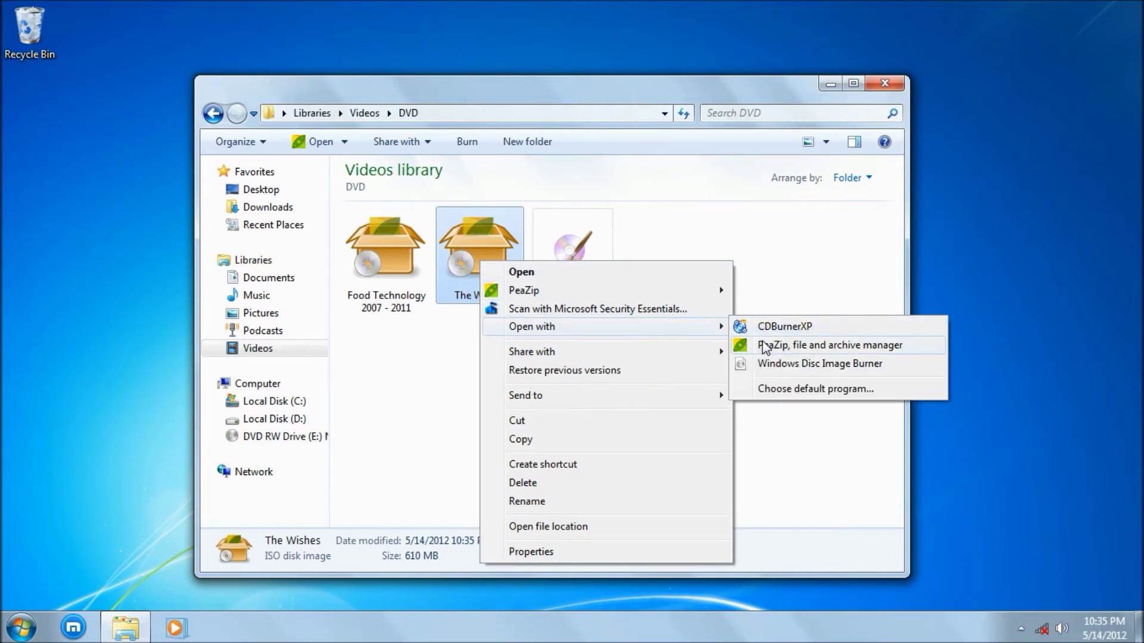
pyautogui.click(768, 241)
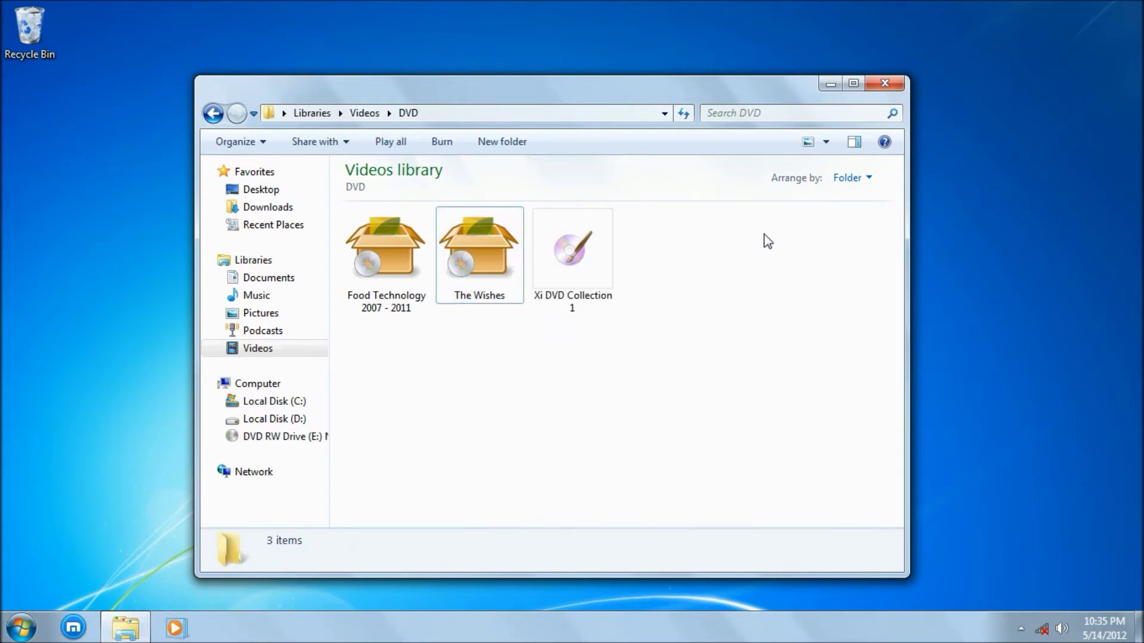